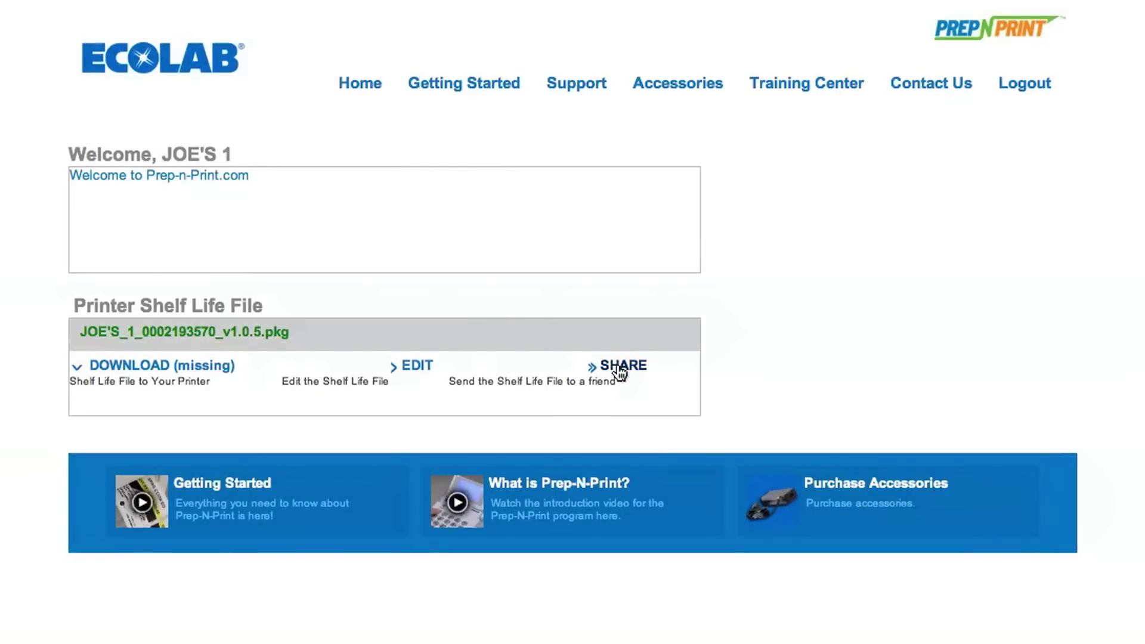
# Step: Open the share form for the Printer Shelf Life File and enter the friend's name
pyautogui.click(620, 370)
pyautogui.click(588, 291)
pyautogui.press('Tab')
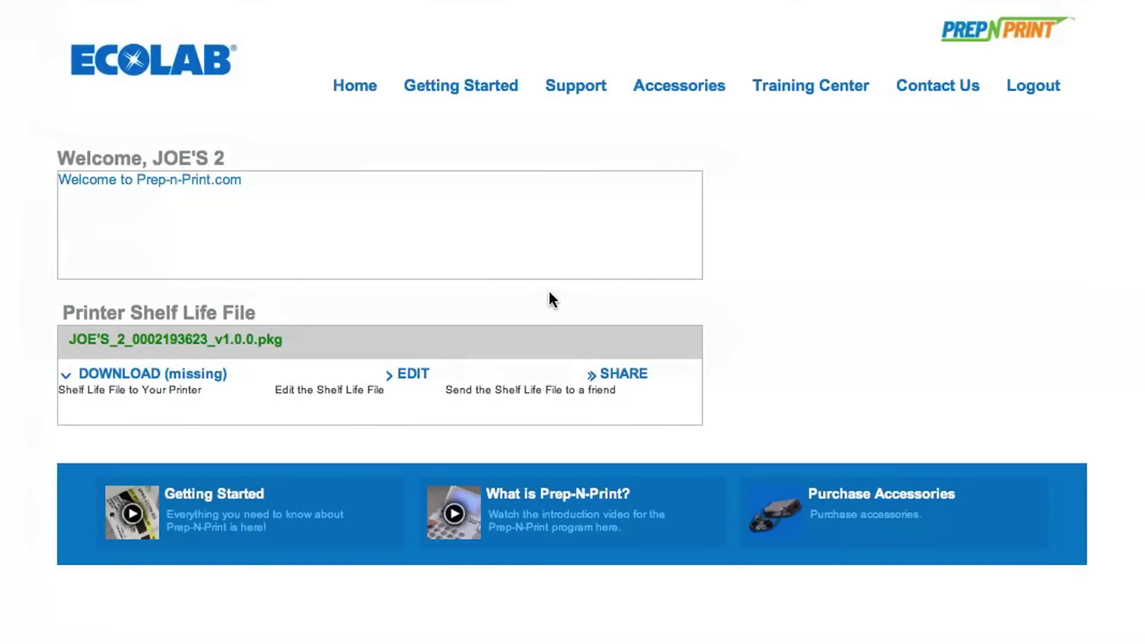
pyautogui.click(413, 374)
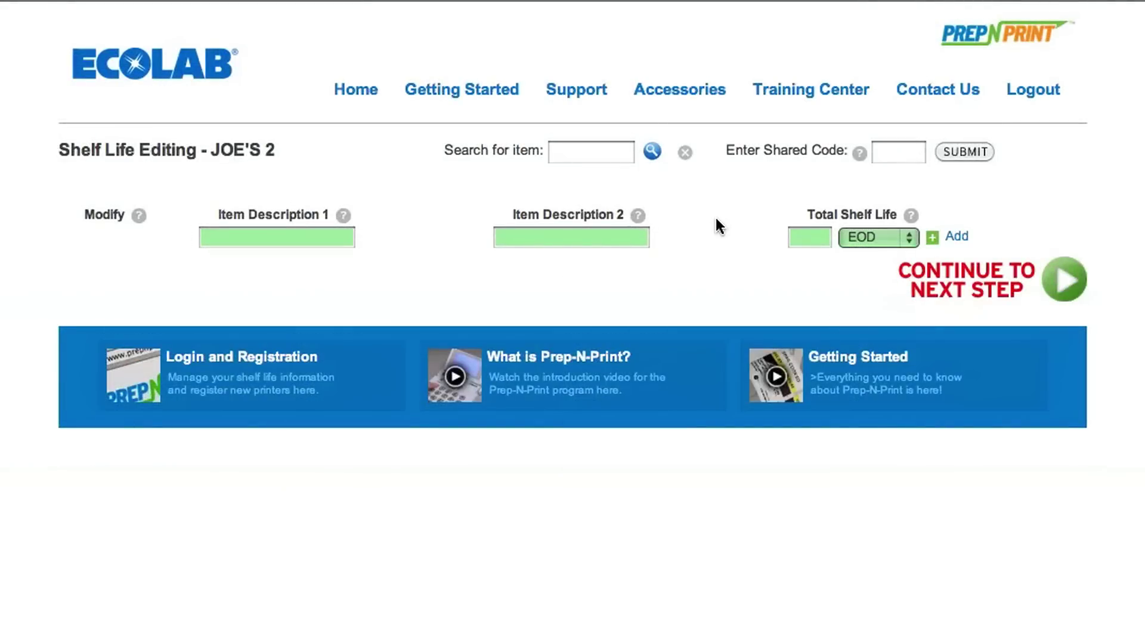
pyautogui.click(896, 151)
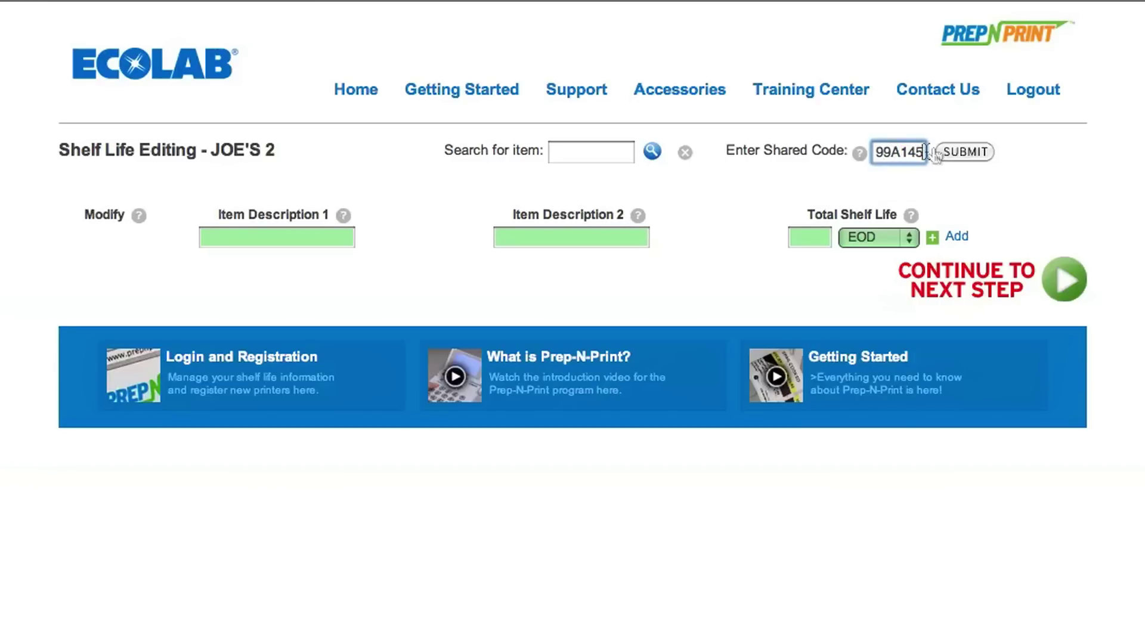
pyautogui.click(958, 152)
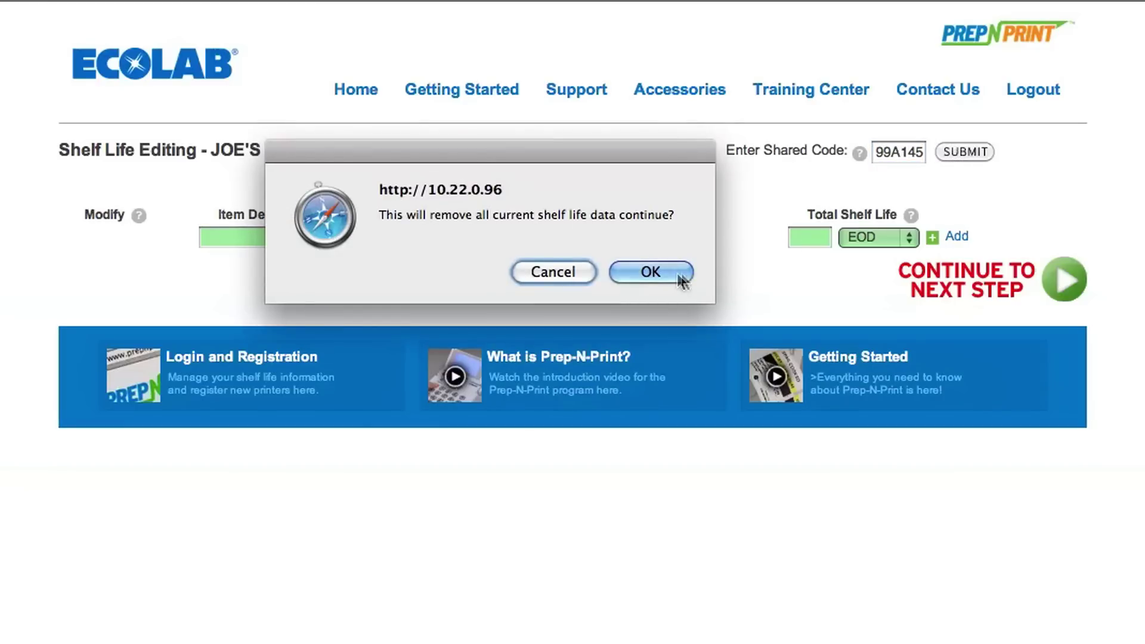